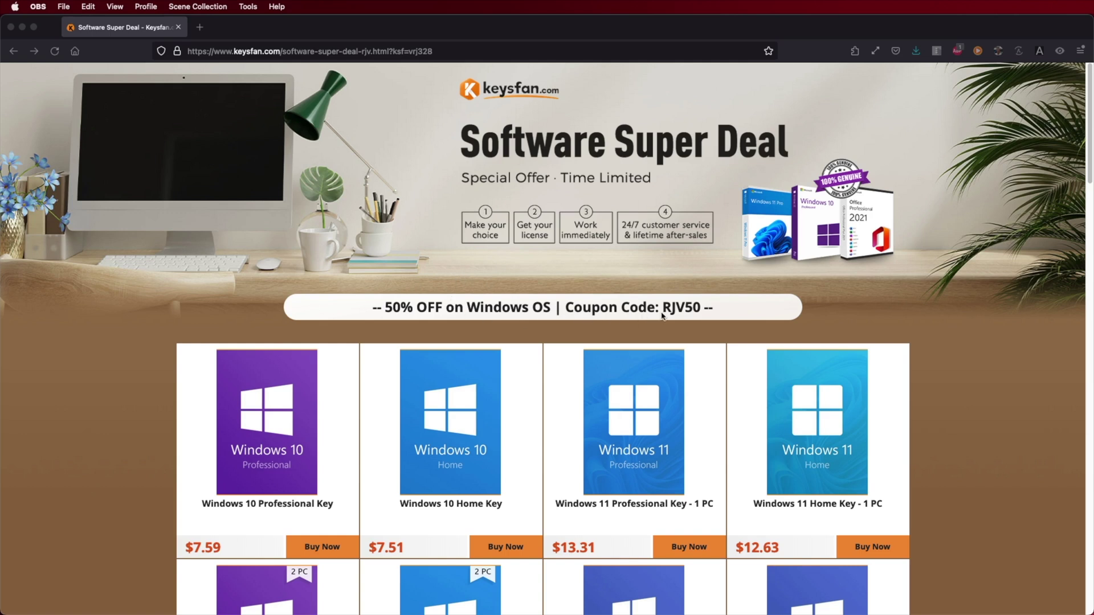
Step: Add the Windows 11 Professional Key - 1 PC to the Keysfan cart and view the cart
{"action": "scroll", "coordinate": [452, 386], "scroll_direction": "down", "scroll_amount": 6}
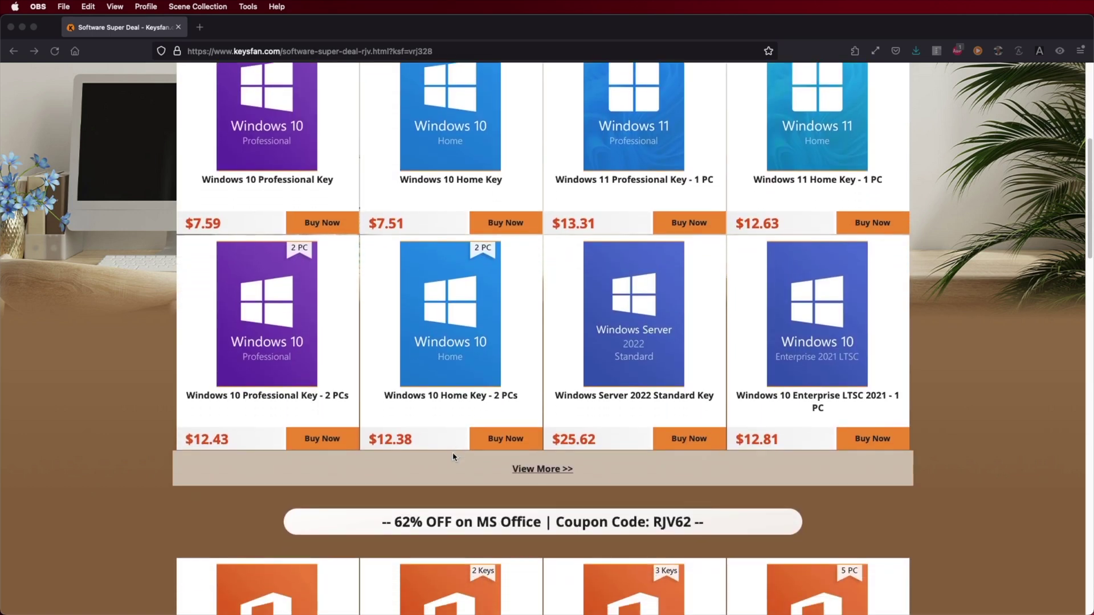
{"action": "scroll", "coordinate": [454, 456], "scroll_direction": "down", "scroll_amount": 5}
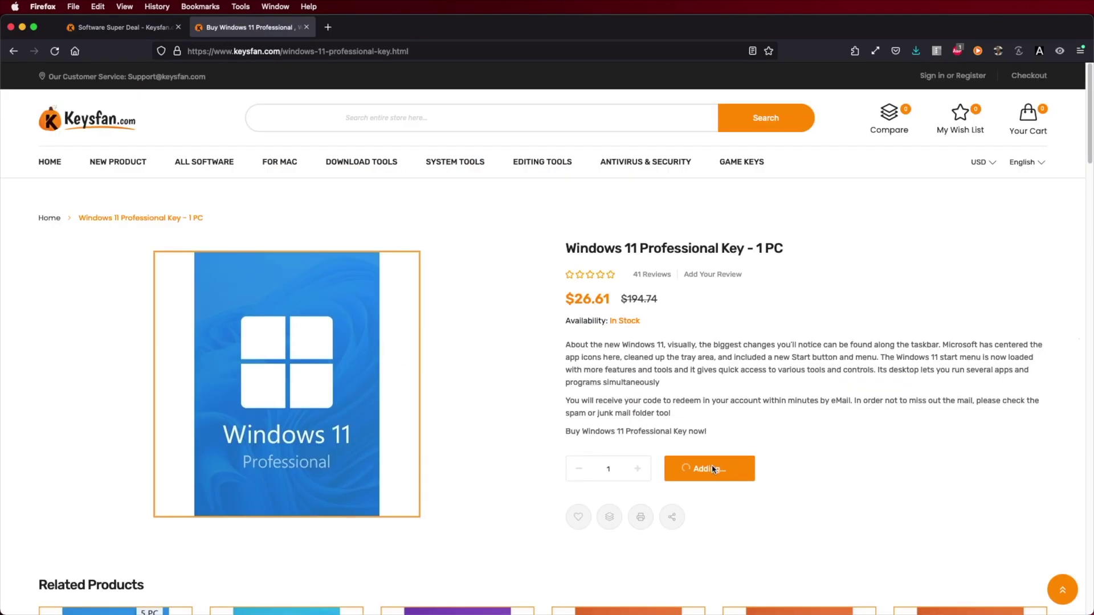
{"action": "left_click", "coordinate": [710, 468]}
{"action": "left_click", "coordinate": [618, 411]}
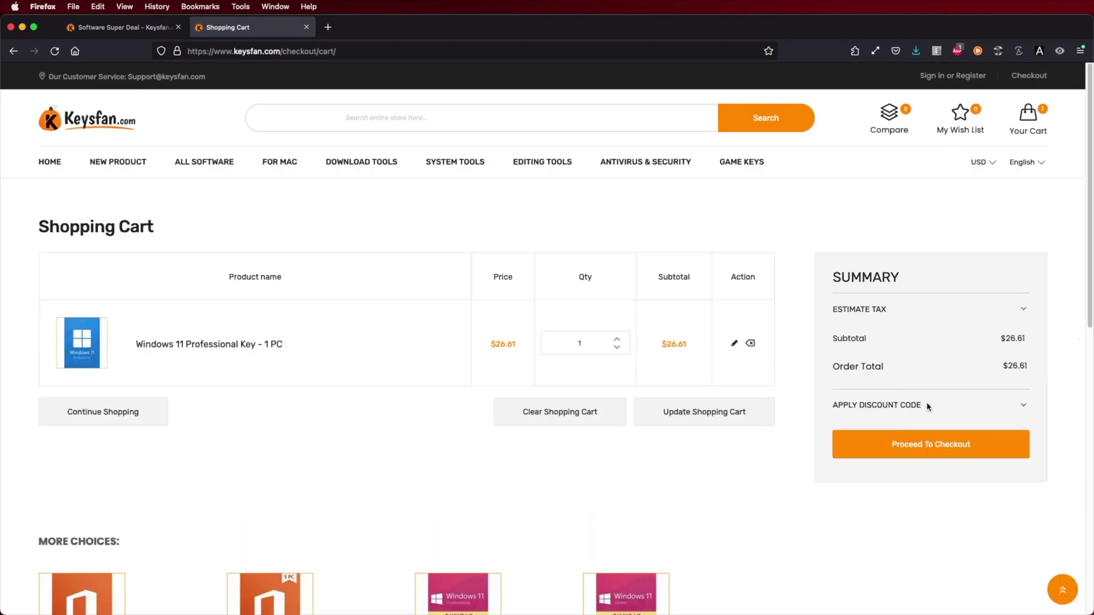
Step: Apply the discount code RJV50 to the order
{"action": "left_click", "coordinate": [927, 407]}
{"action": "type", "text": "RJV50"}
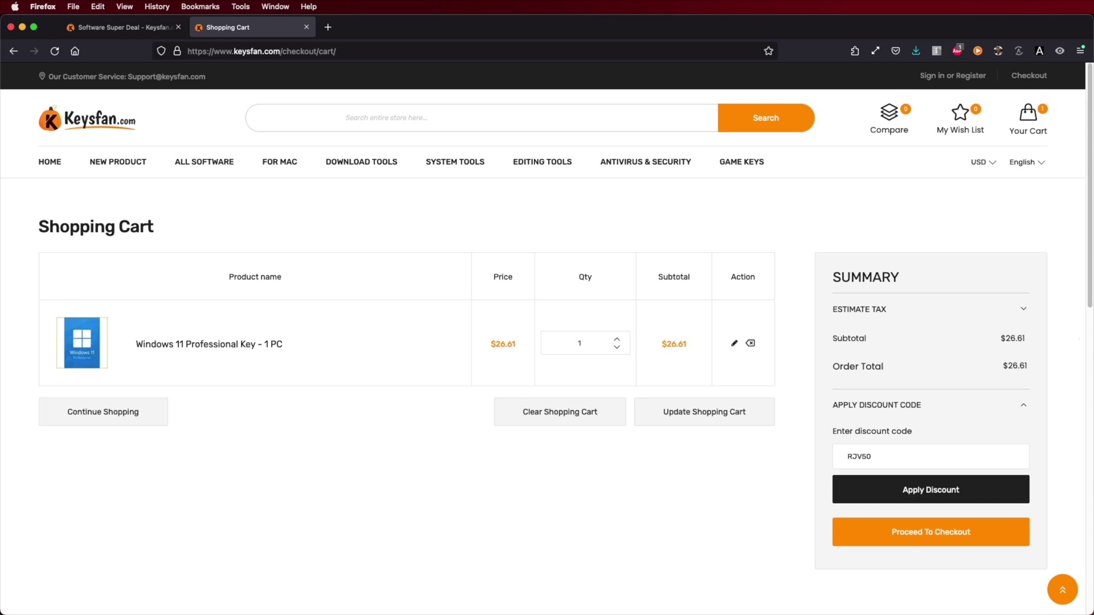
{"action": "left_click", "coordinate": [896, 490]}
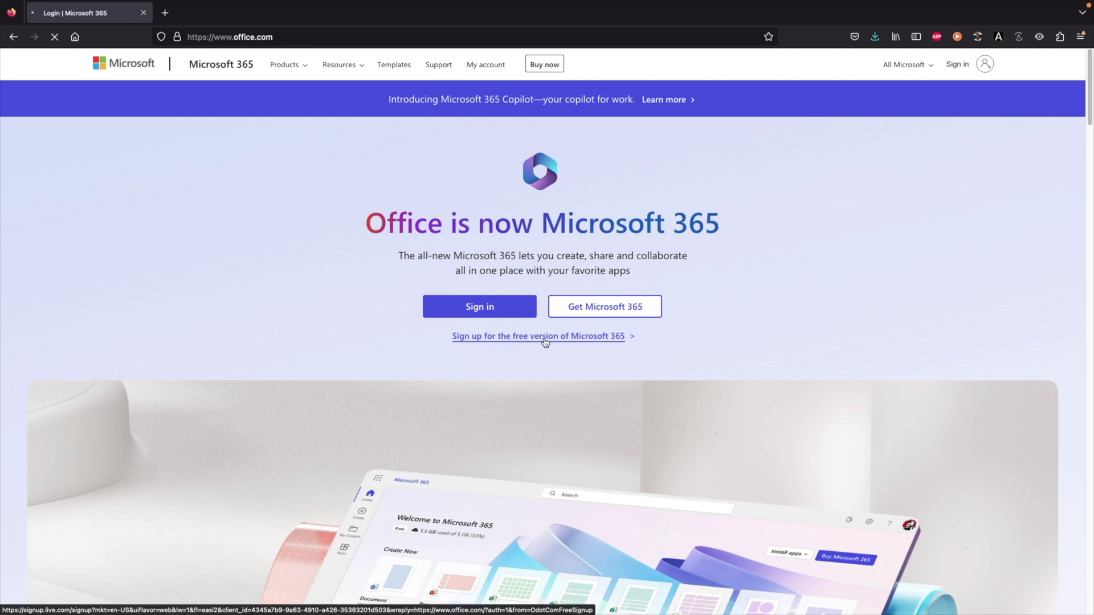
Step: Sign up for free Microsoft 365 with a new Outlook address, a password and the puzzle verification
{"action": "left_click", "coordinate": [545, 342]}
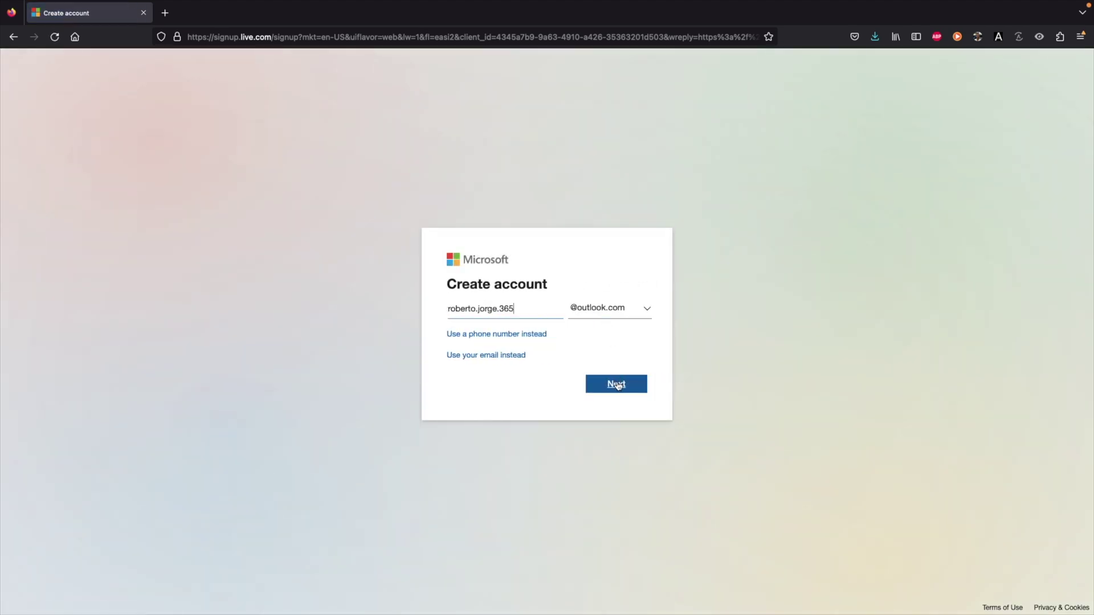
{"action": "left_click", "coordinate": [616, 384]}
{"action": "key", "text": "super+v"}
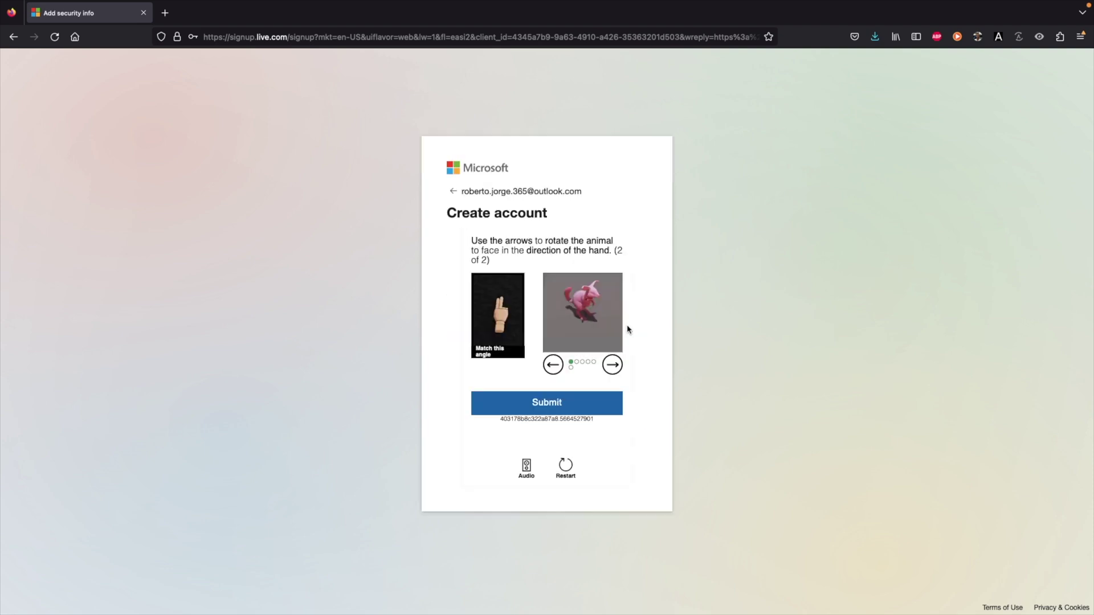
{"action": "left_click", "coordinate": [555, 370]}
{"action": "left_click", "coordinate": [557, 407]}
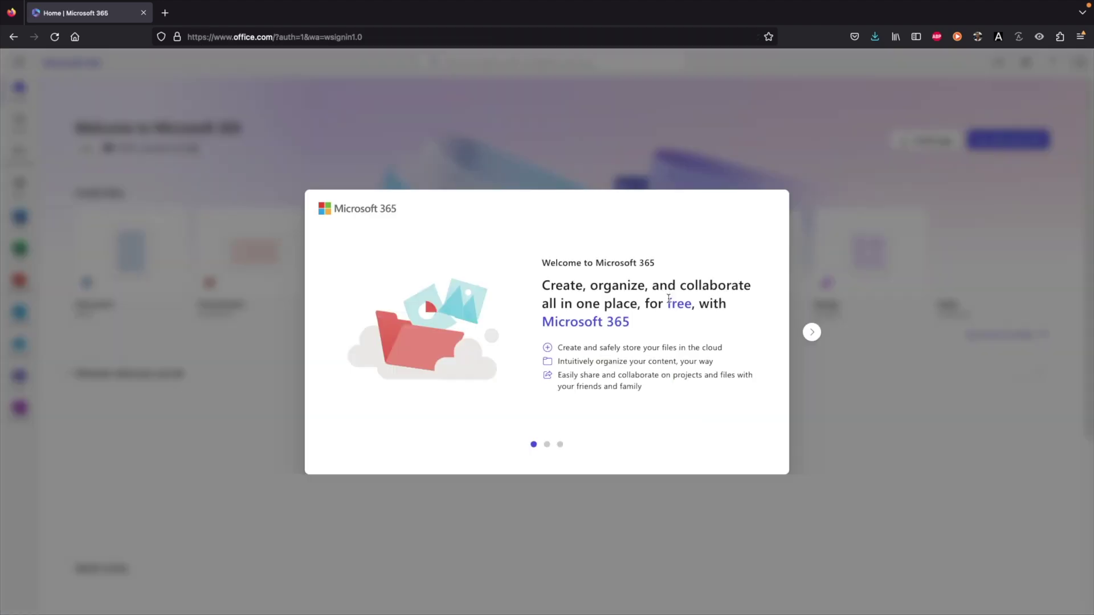
Step: Go through the welcome slides and close the upgrade welcome dialog
{"action": "left_click_drag", "start_coordinate": [666, 303], "coordinate": [694, 300]}
{"action": "left_click", "coordinate": [811, 332]}
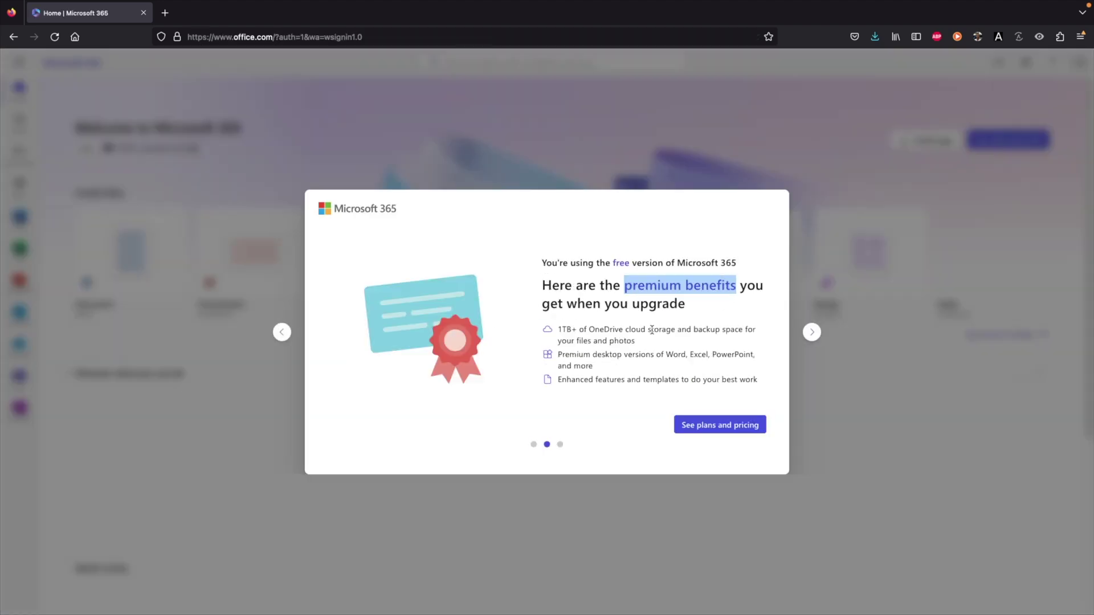
{"action": "left_click", "coordinate": [678, 306]}
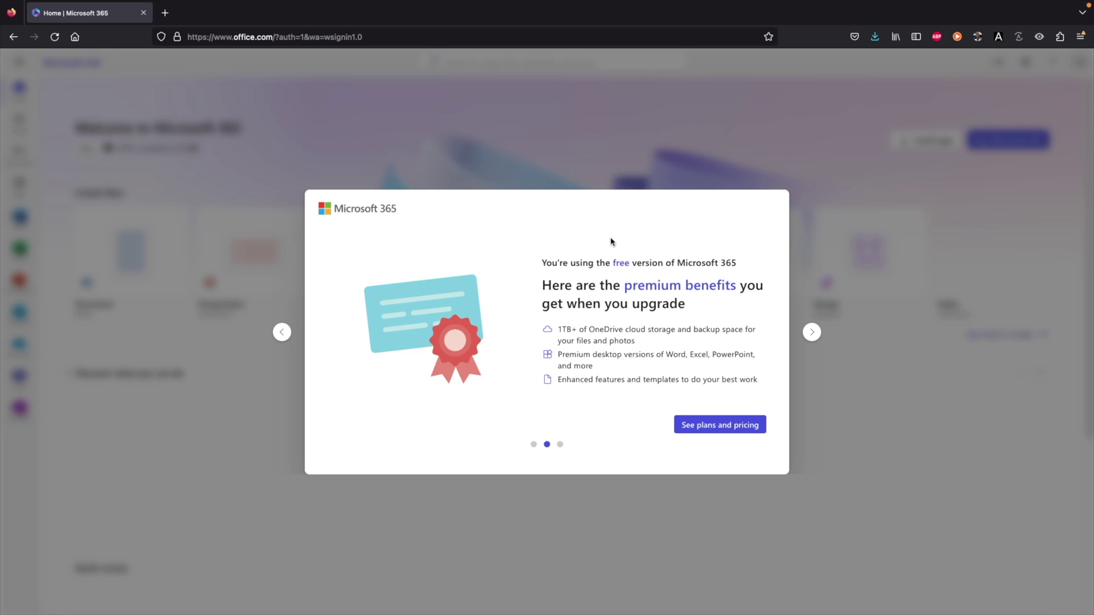
{"action": "left_click", "coordinate": [608, 187]}
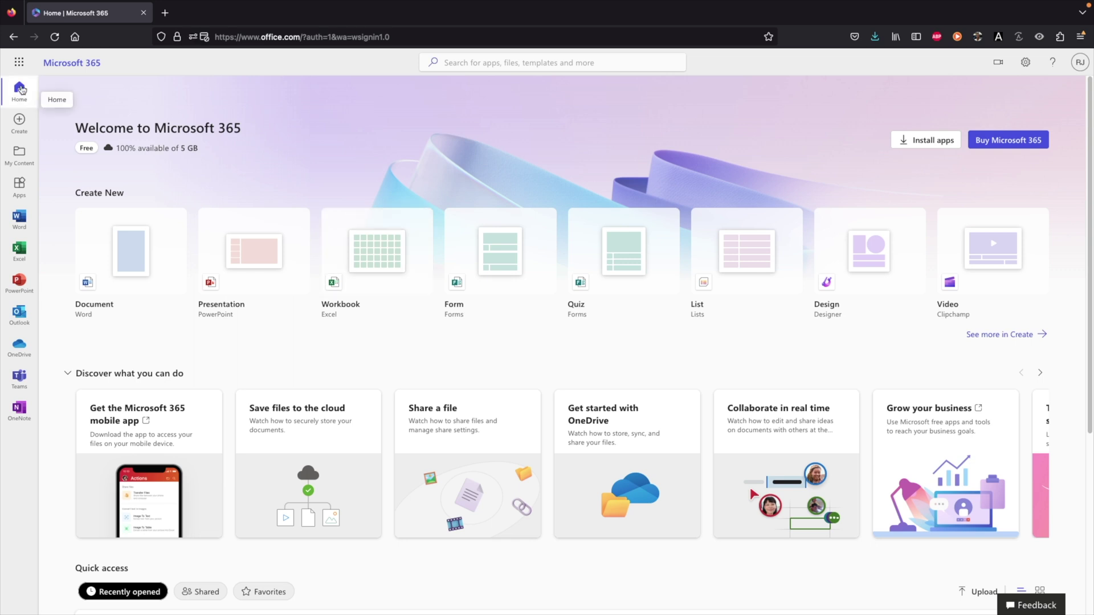
Step: Show All apps from the app launcher and browse Calendar, Excel, Loop, OneDrive, Outlook and Power Automate
{"action": "left_click", "coordinate": [19, 65]}
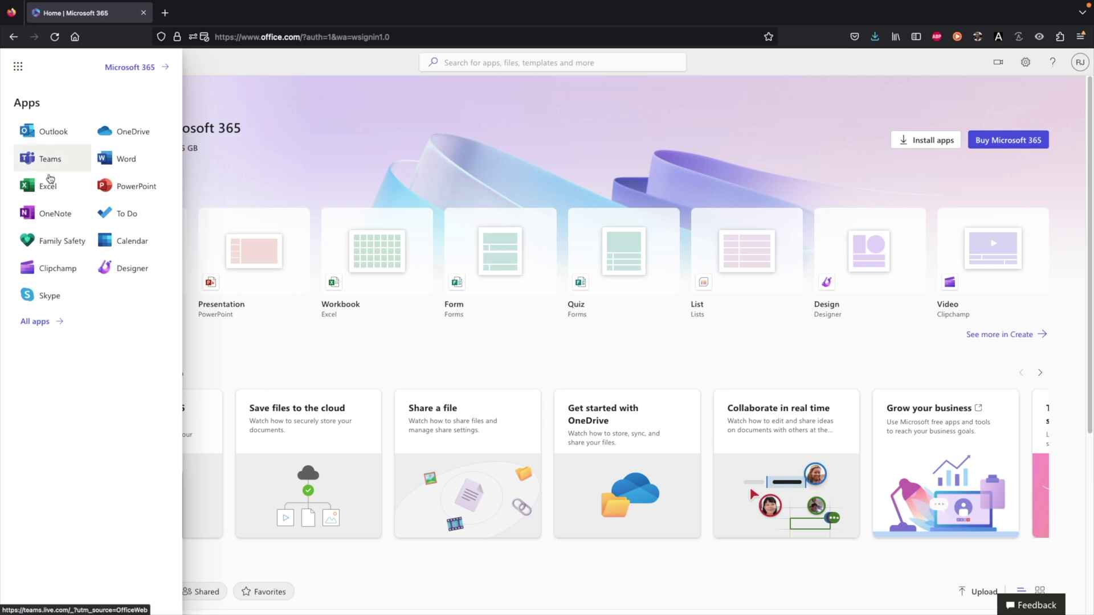
{"action": "left_click", "coordinate": [34, 320]}
{"action": "scroll", "coordinate": [74, 340], "scroll_direction": "down", "scroll_amount": 5}
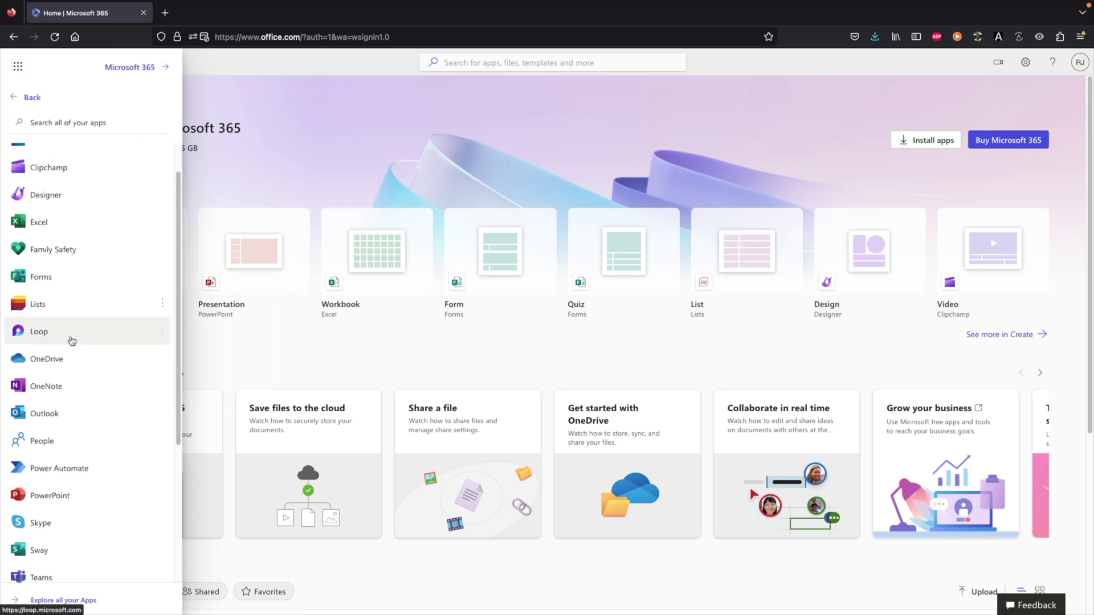
{"action": "scroll", "coordinate": [72, 341], "scroll_direction": "up", "scroll_amount": 4}
{"action": "scroll", "coordinate": [72, 341], "scroll_direction": "up", "scroll_amount": 1}
{"action": "scroll", "coordinate": [72, 340], "scroll_direction": "down", "scroll_amount": 5}
{"action": "scroll", "coordinate": [72, 341], "scroll_direction": "up", "scroll_amount": 5}
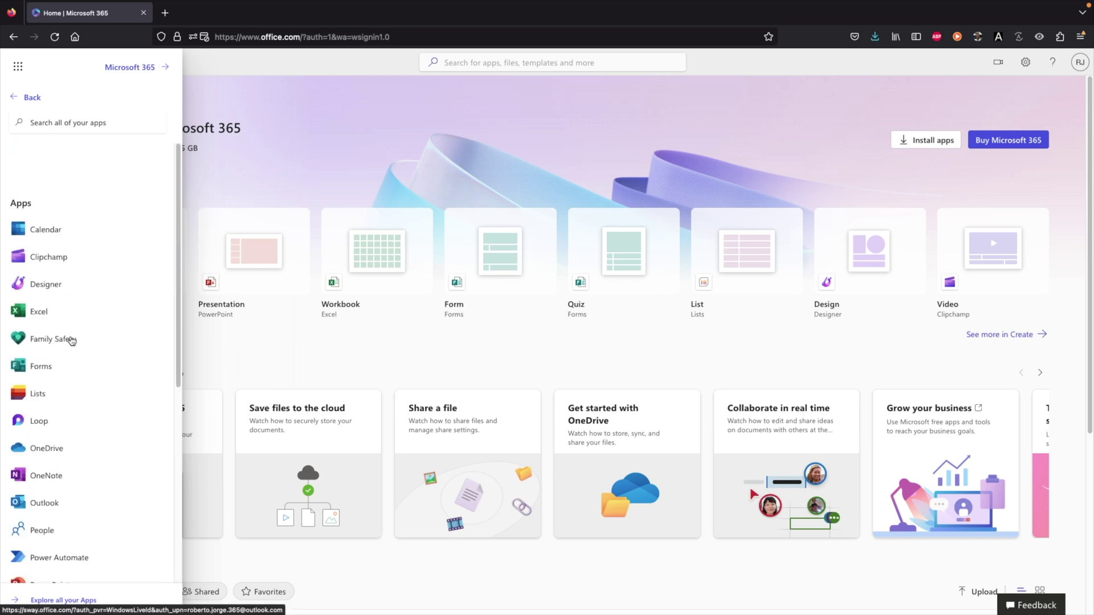
{"action": "scroll", "coordinate": [72, 340], "scroll_direction": "down", "scroll_amount": 1}
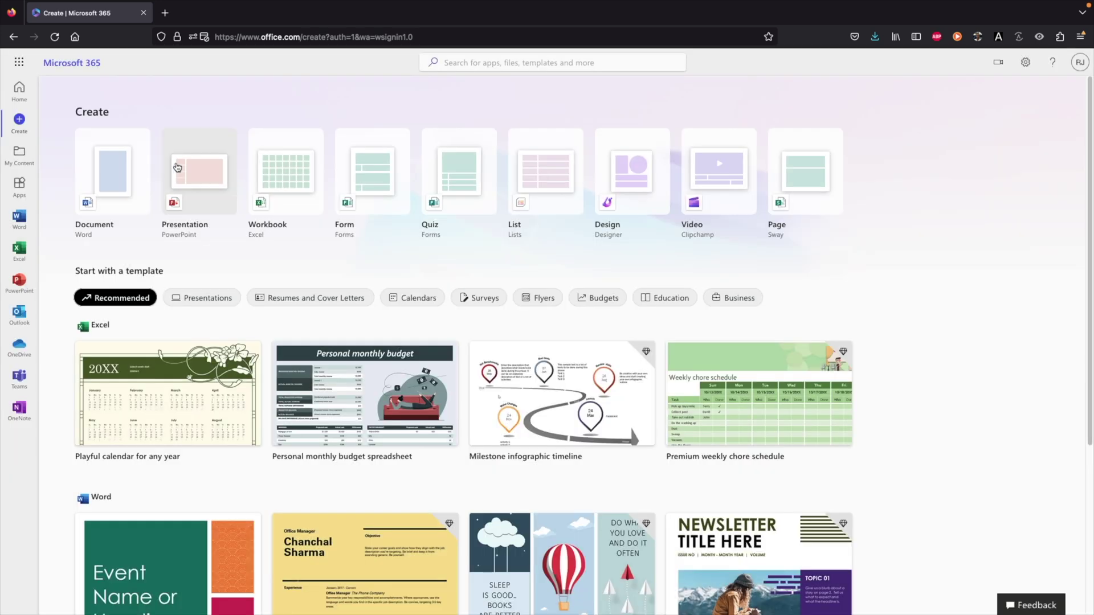
Step: Open the Word flyer and Excel personal monthly budget templates, then view the flyer tab
{"action": "left_click", "coordinate": [122, 171]}
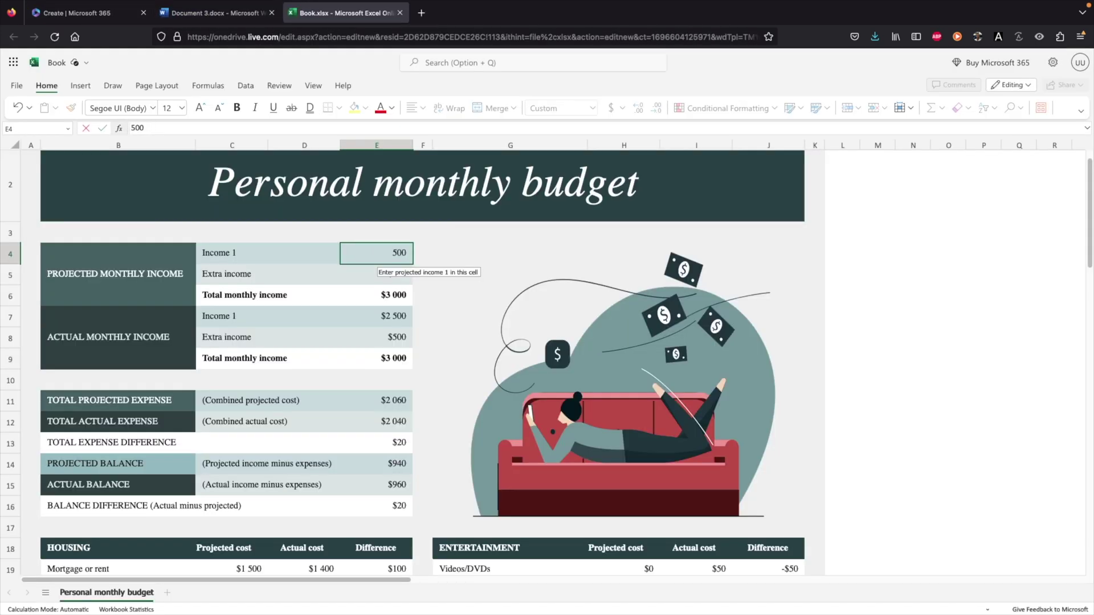
{"action": "key", "text": "Return"}
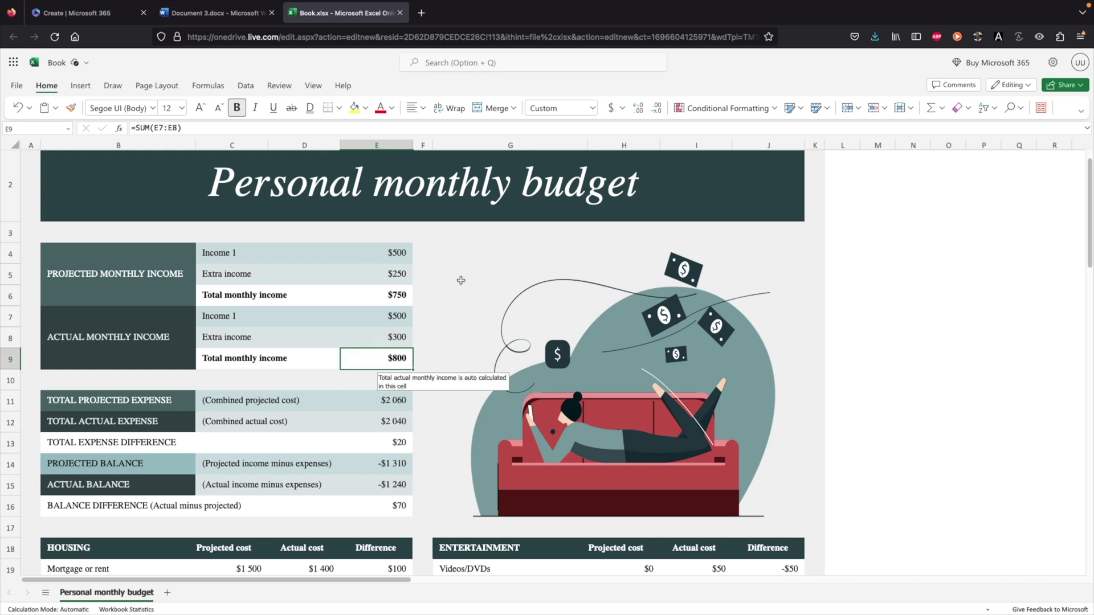
{"action": "left_click", "coordinate": [213, 12]}
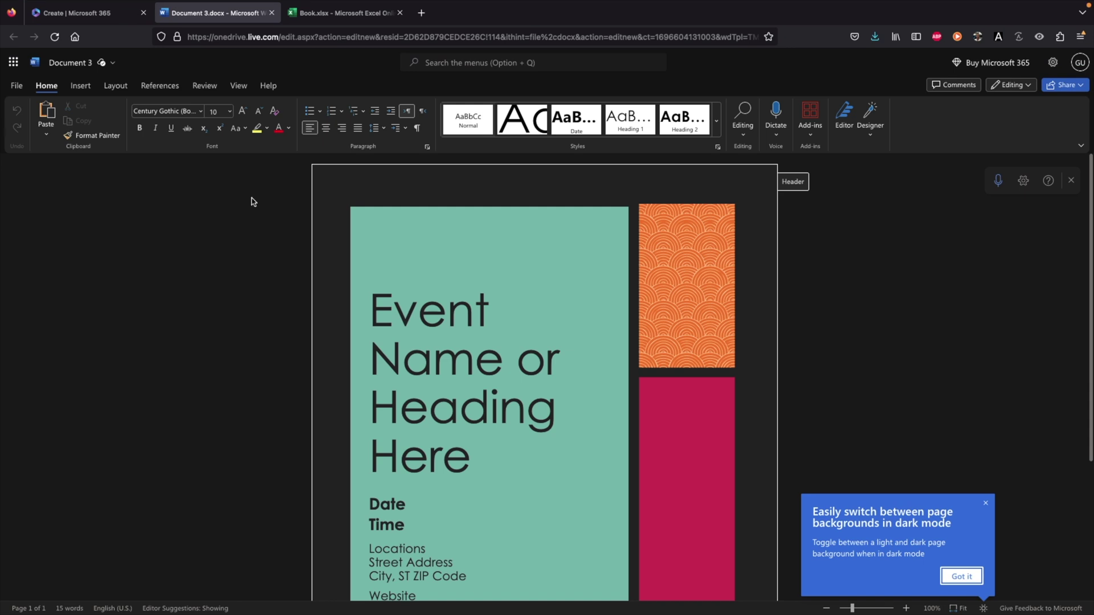
Step: Close the flyer and budget tabs and show My Content
{"action": "left_click", "coordinate": [272, 13]}
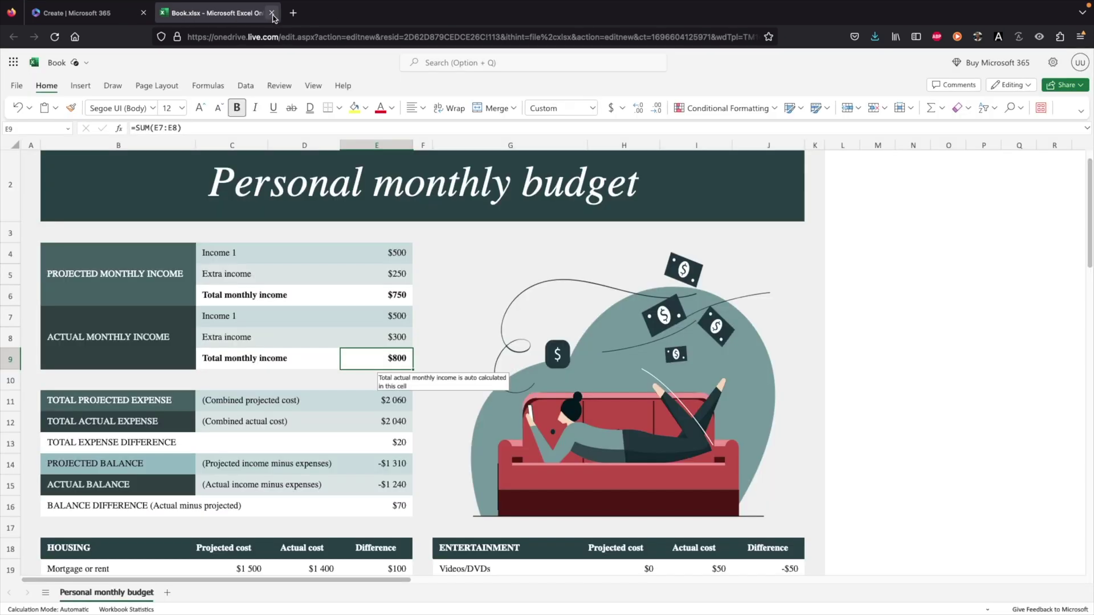
{"action": "left_click", "coordinate": [272, 14]}
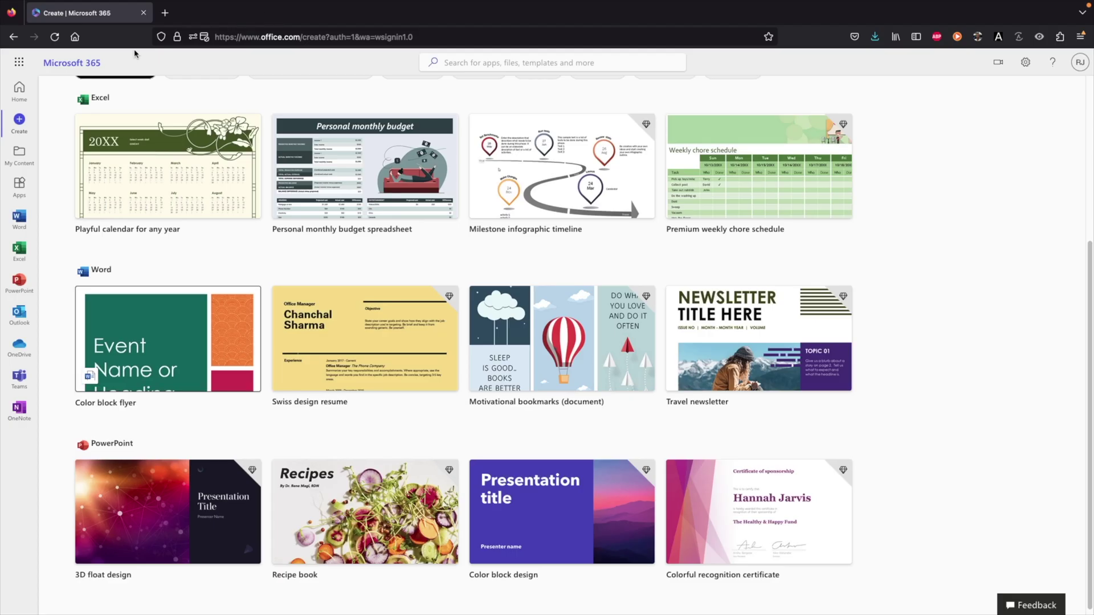
{"action": "left_click", "coordinate": [20, 154]}
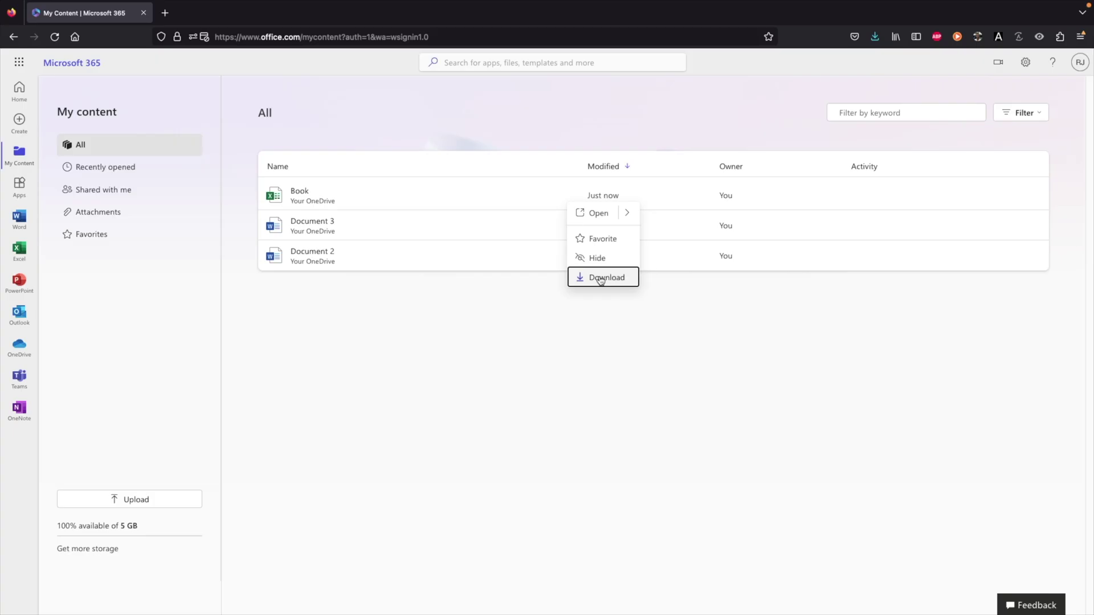
Step: Choose Download for the Book workbook in My Content
{"action": "left_click", "coordinate": [600, 279]}
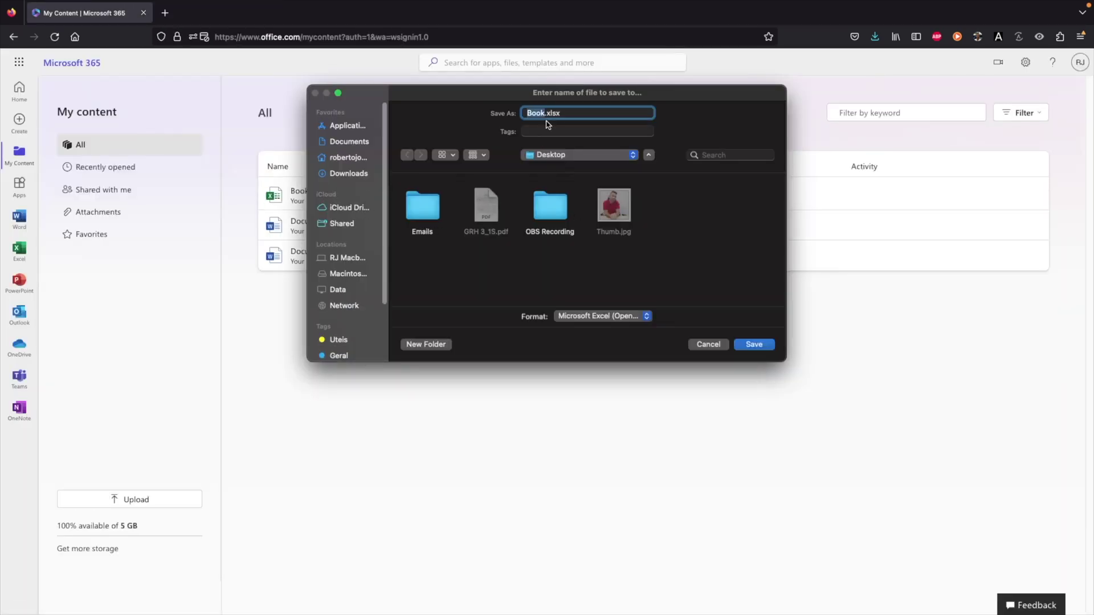
Step: Save Book.xlsx to the Desktop, then go Home and show the Apps page
{"action": "left_click", "coordinate": [754, 345]}
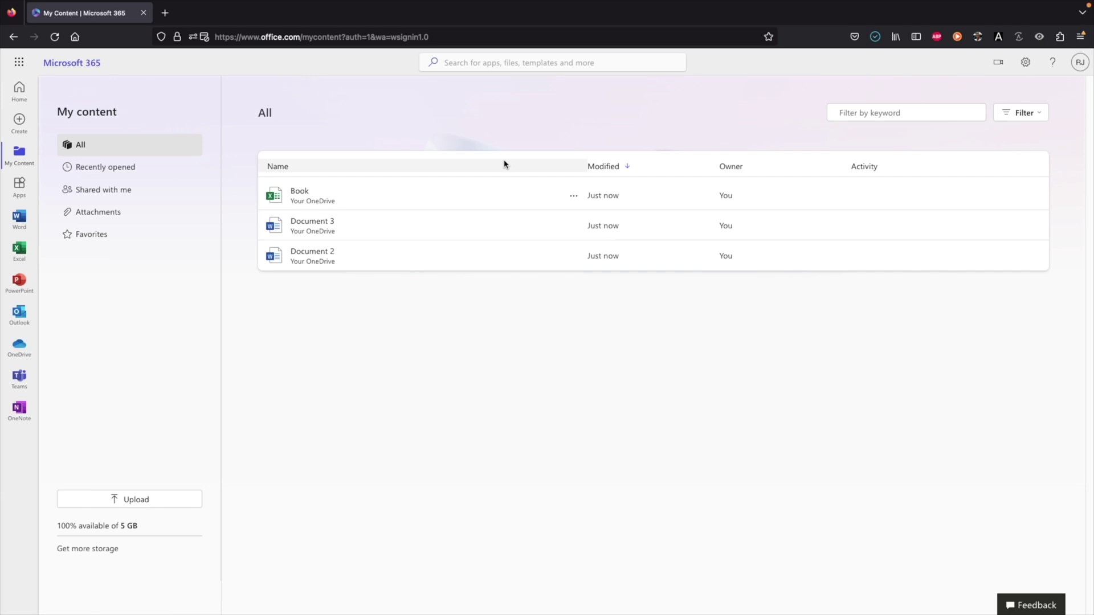
{"action": "left_click", "coordinate": [20, 90]}
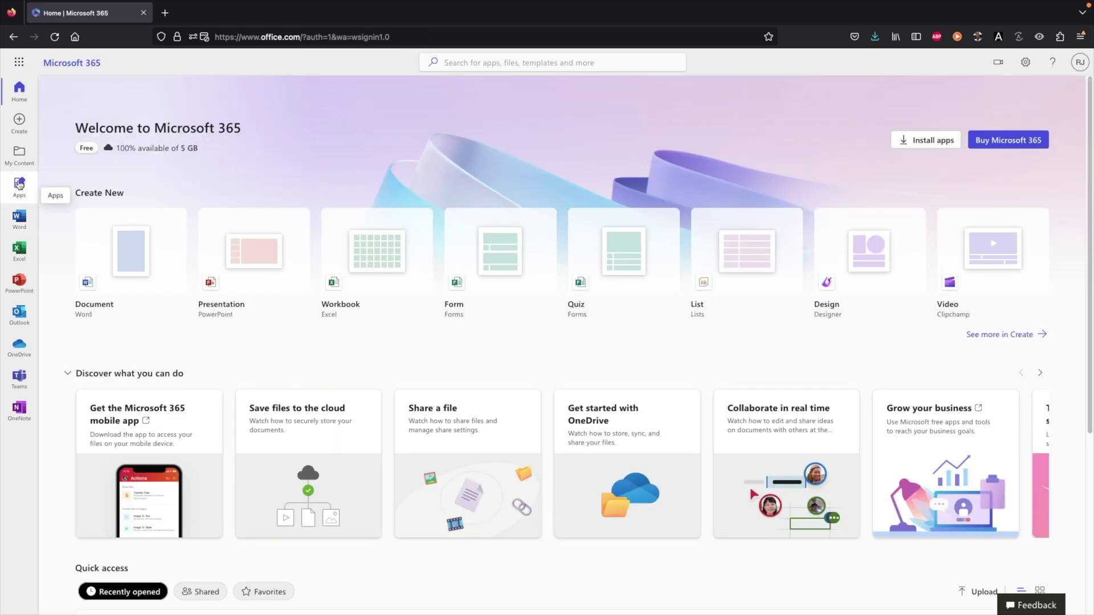
{"action": "left_click", "coordinate": [24, 189]}
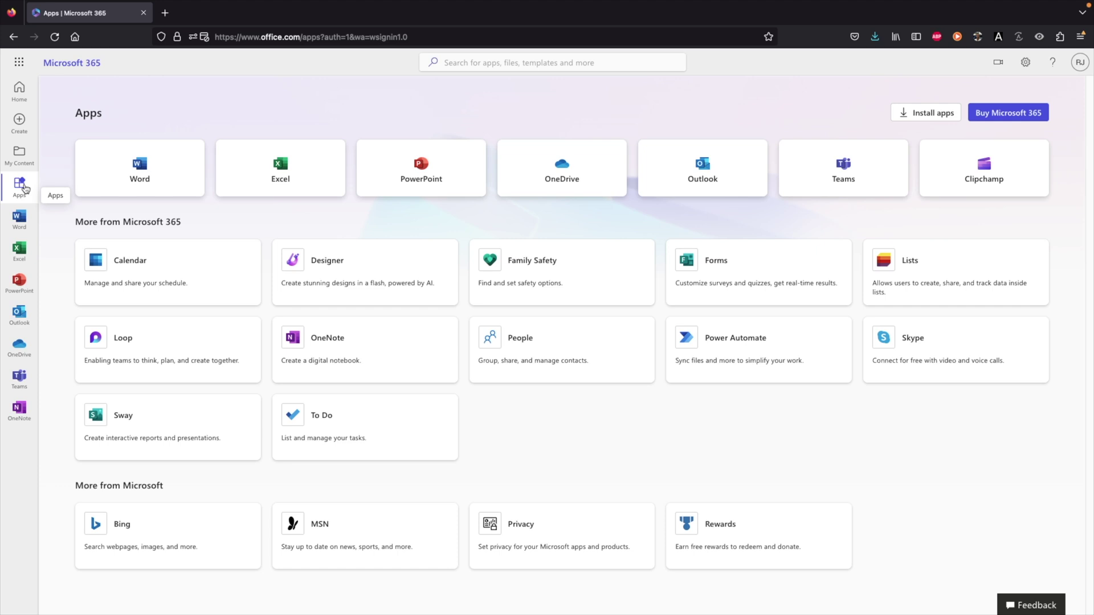
Step: Open Outlook Calendar from Apps, switch between Calendar and Mail, ending on the Inbox
{"action": "left_click", "coordinate": [130, 260]}
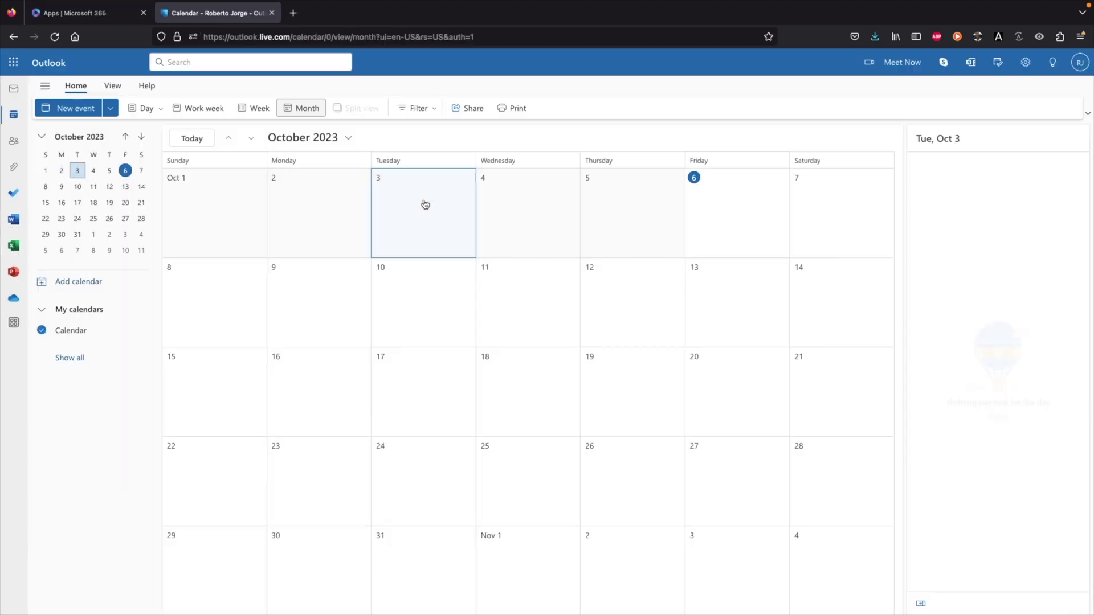
{"action": "left_click", "coordinate": [17, 66]}
{"action": "left_click", "coordinate": [18, 65]}
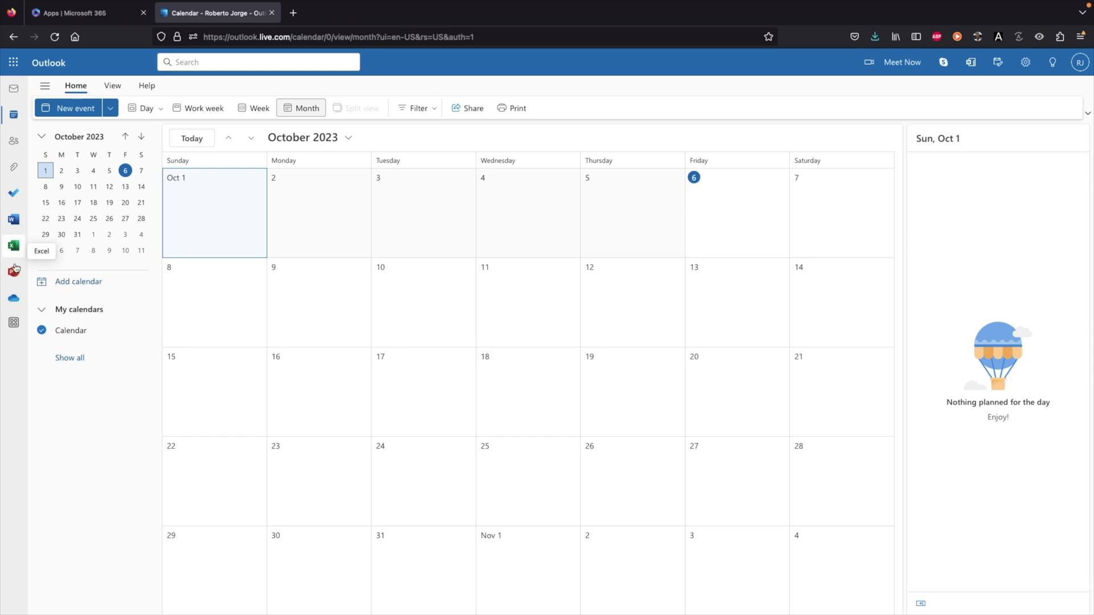
{"action": "left_click", "coordinate": [15, 89]}
{"action": "left_click", "coordinate": [15, 116]}
{"action": "left_click", "coordinate": [13, 90]}
{"action": "left_click", "coordinate": [14, 115]}
{"action": "left_click", "coordinate": [15, 91]}
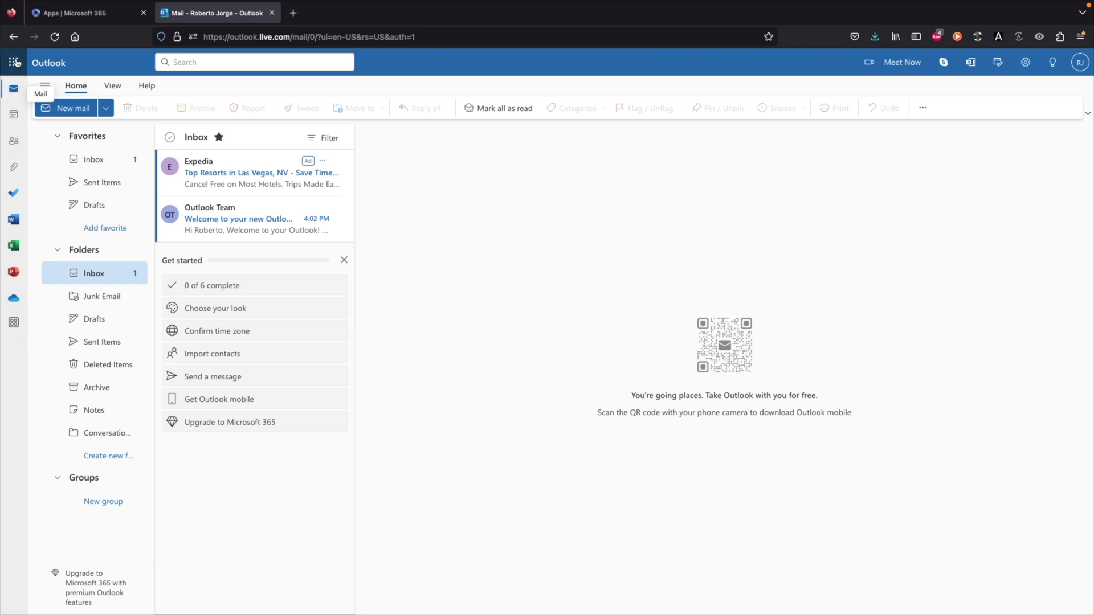